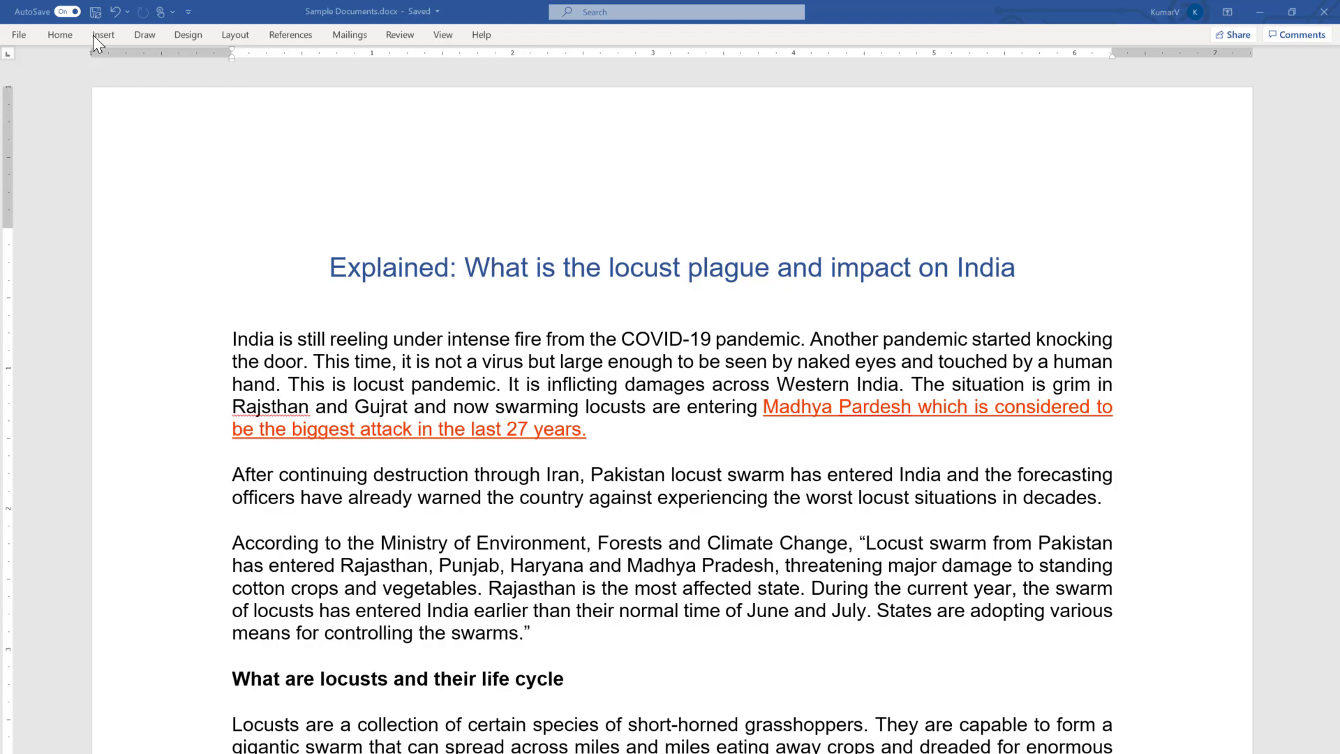
Pin the ribbon open on the Home commands, then collapse it back to tab names only
click(60, 34)
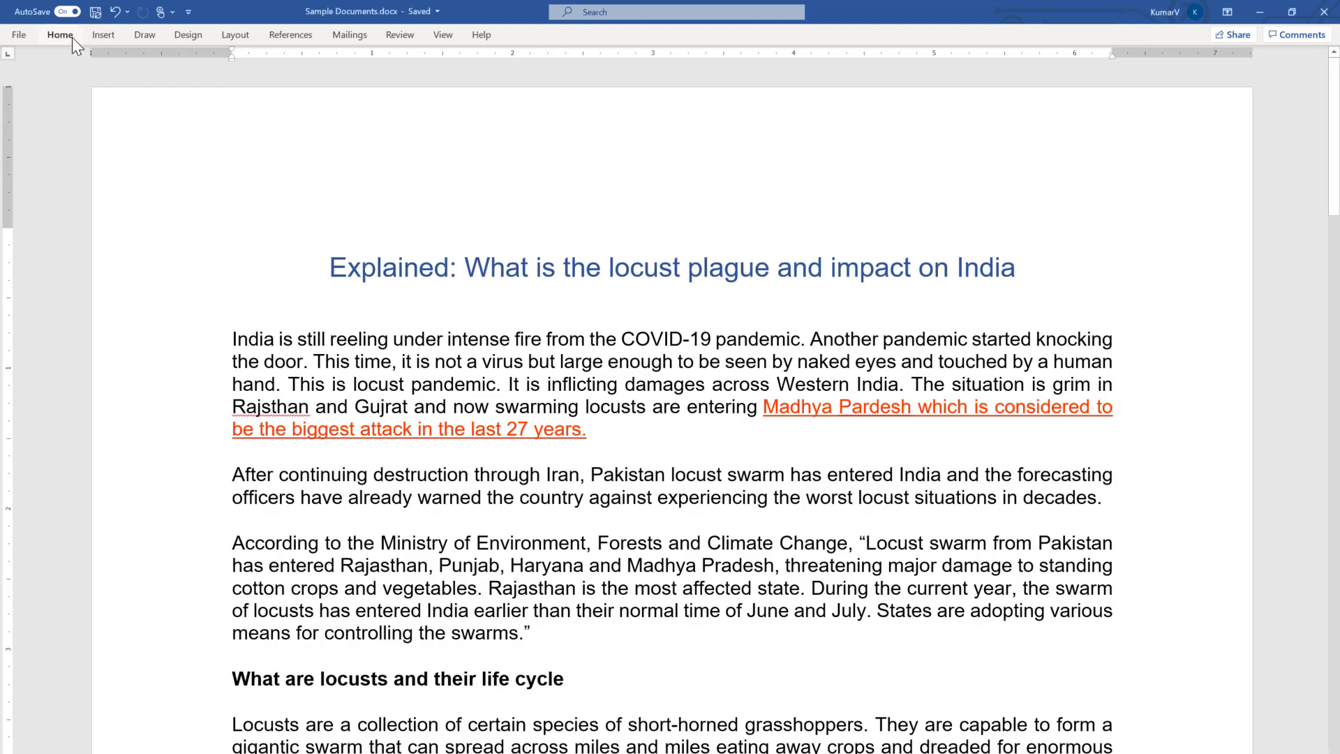
click(70, 38)
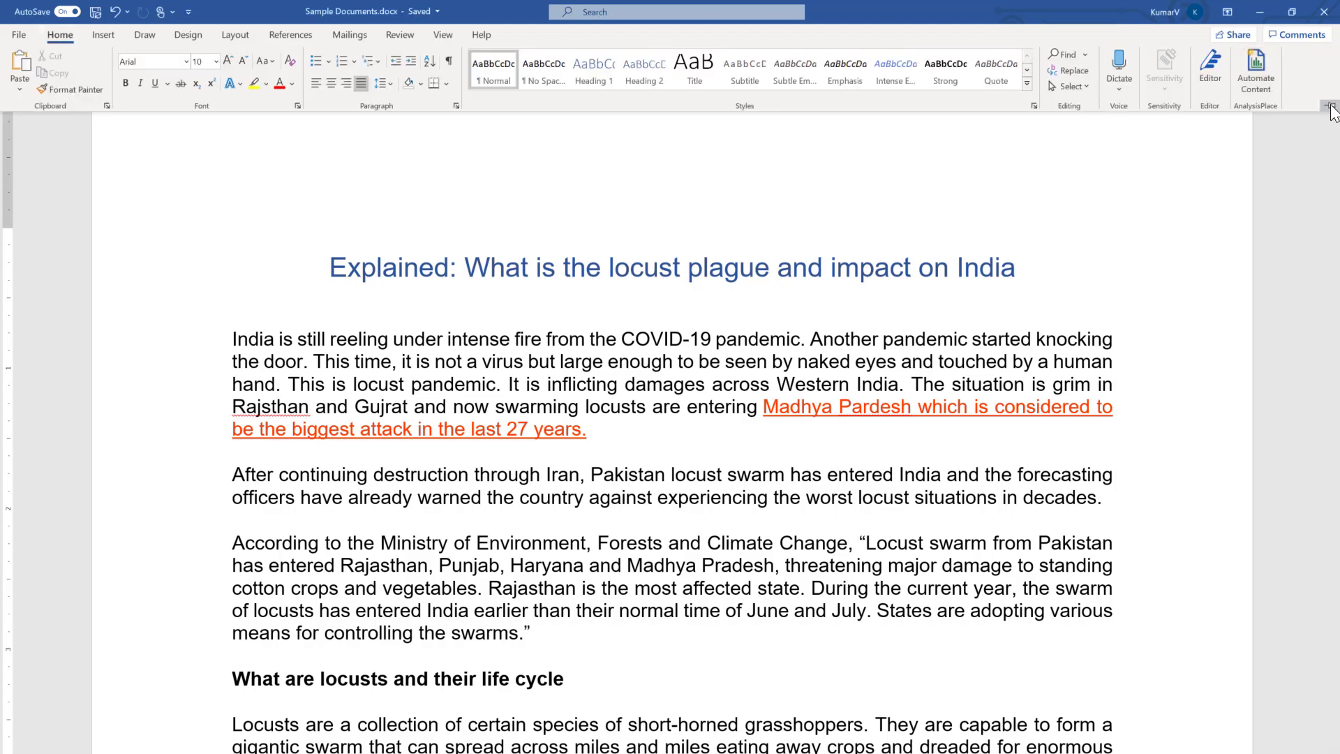
click(1330, 106)
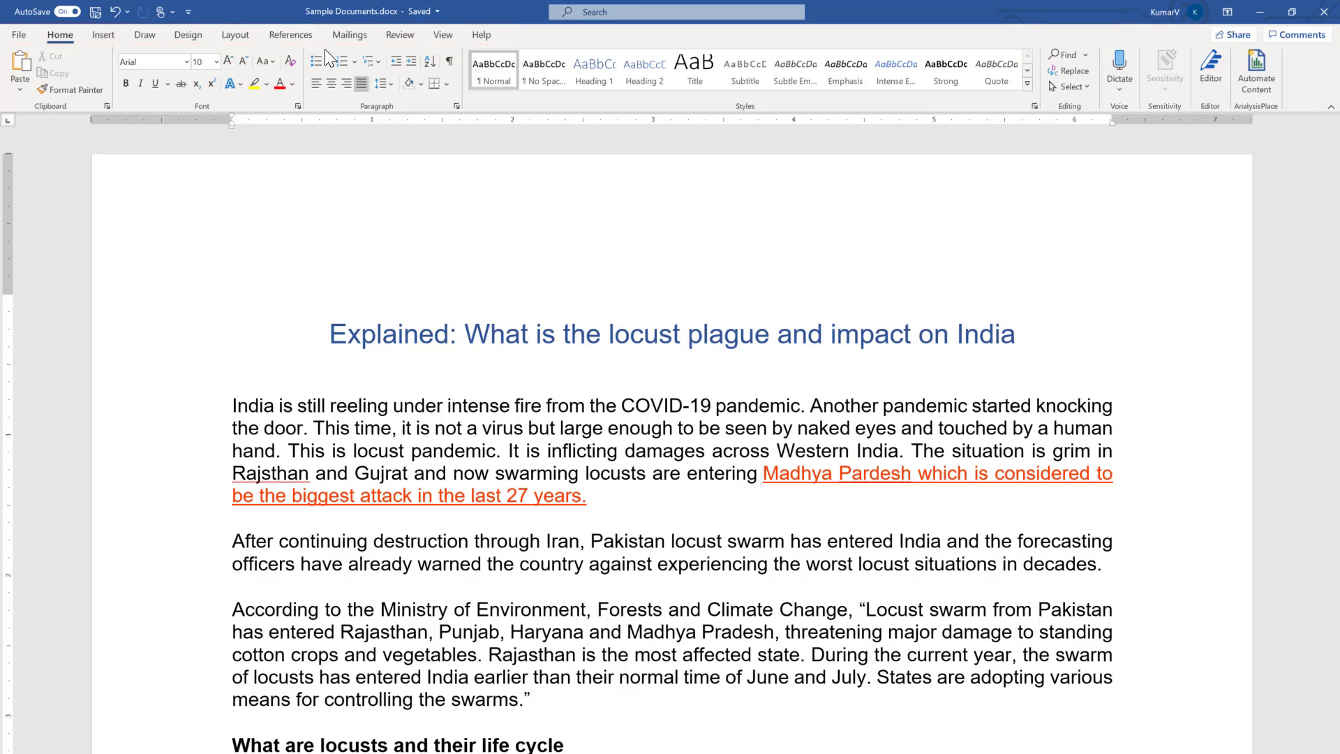
click(1331, 110)
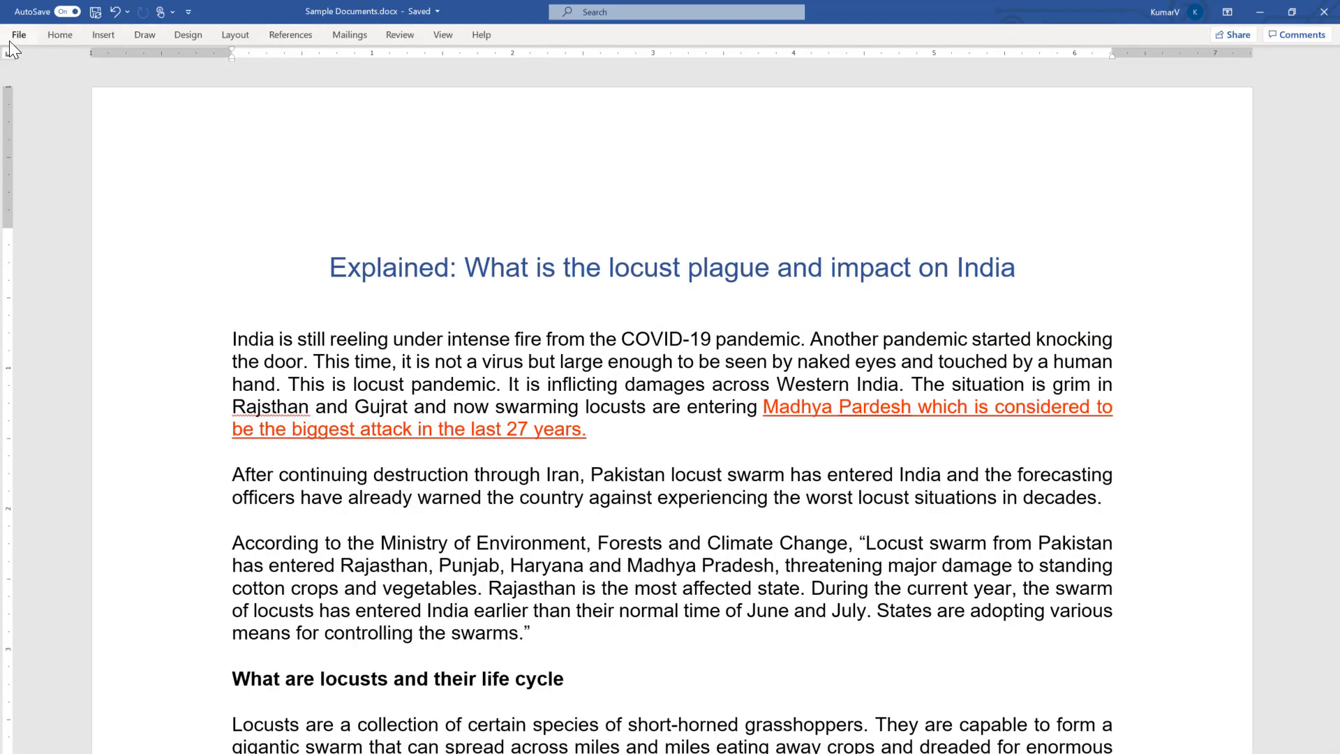
Pin the ribbon open showing the Insert commands above the locust article
click(103, 35)
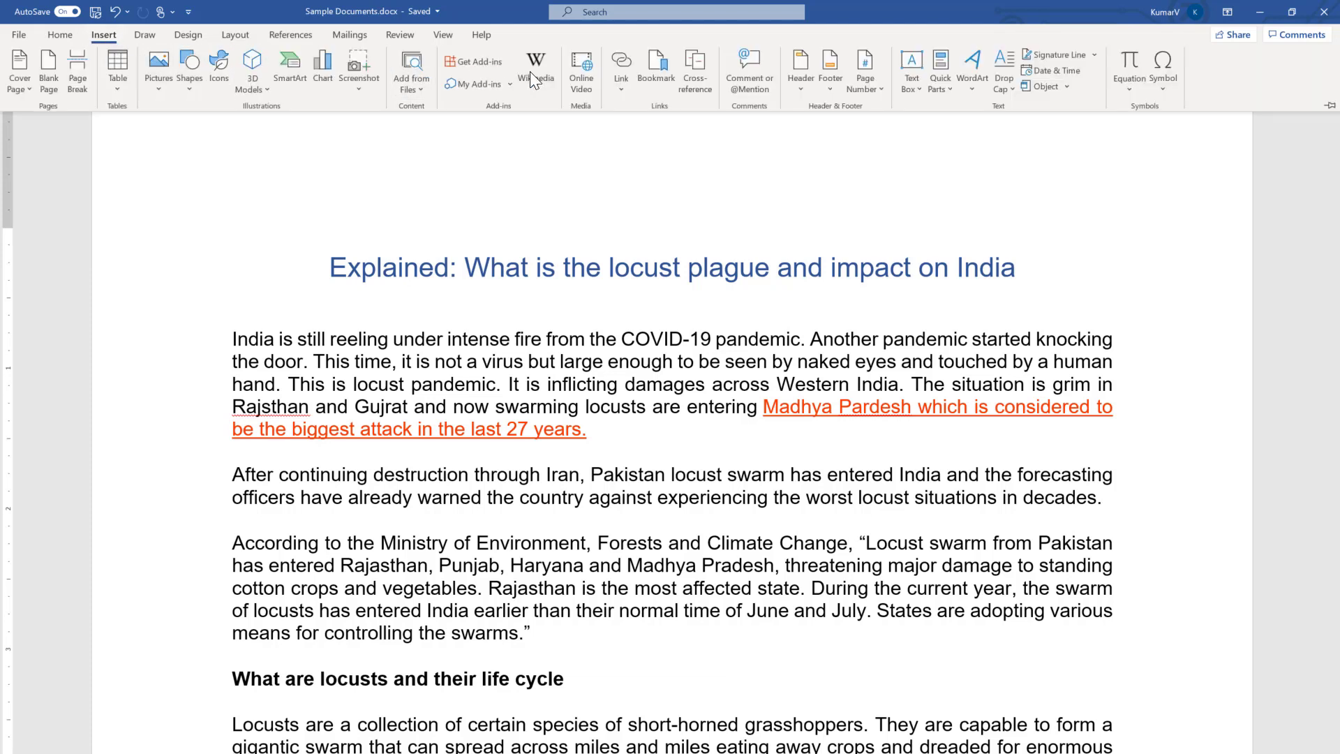
click(1331, 107)
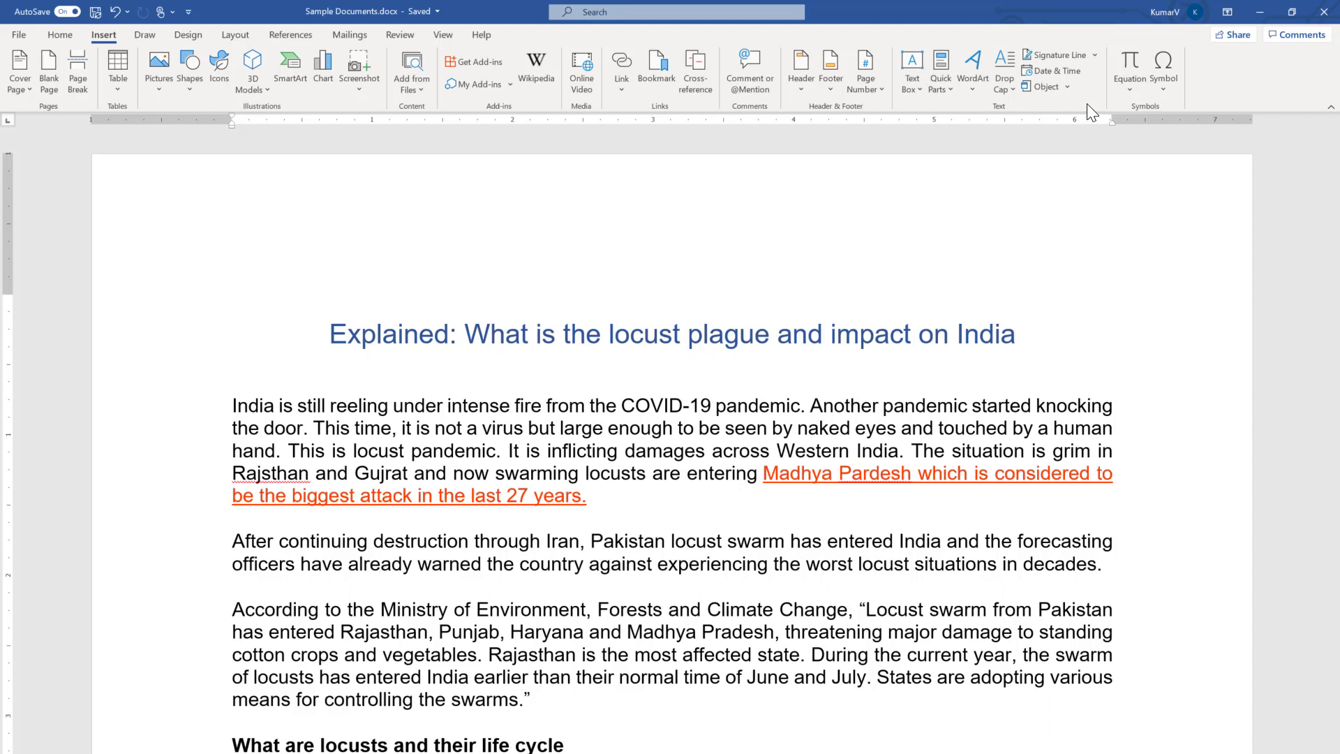
Collapse the ribbon from its right-click menu, then uncheck Collapse the Ribbon with Home showing
right_click(1226, 96)
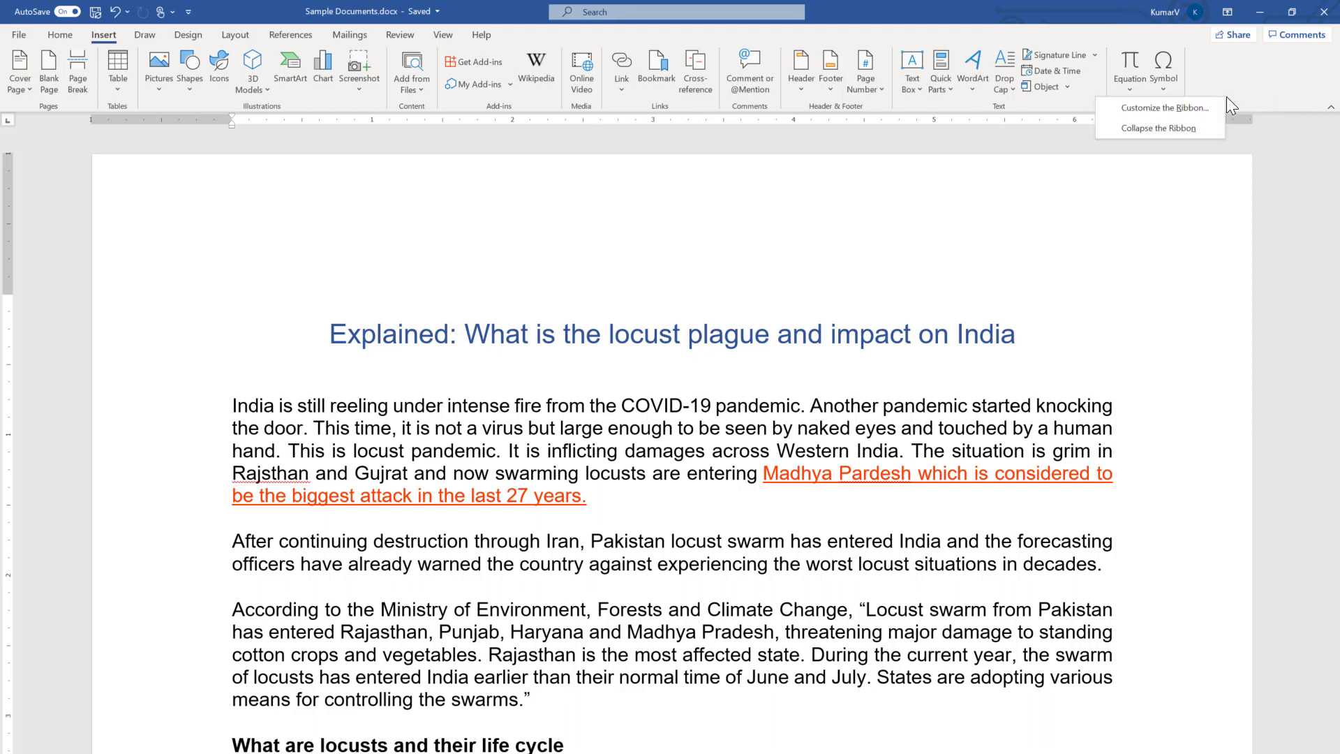
click(1156, 128)
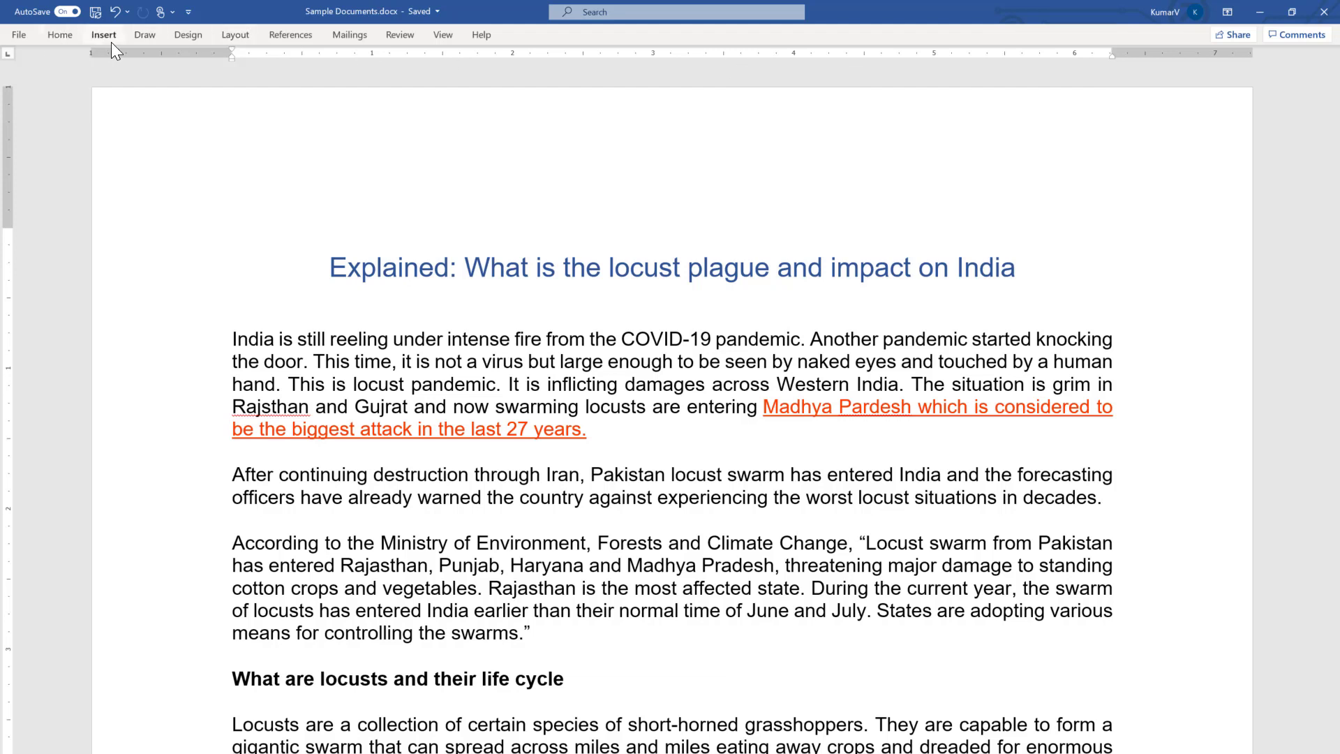
click(66, 37)
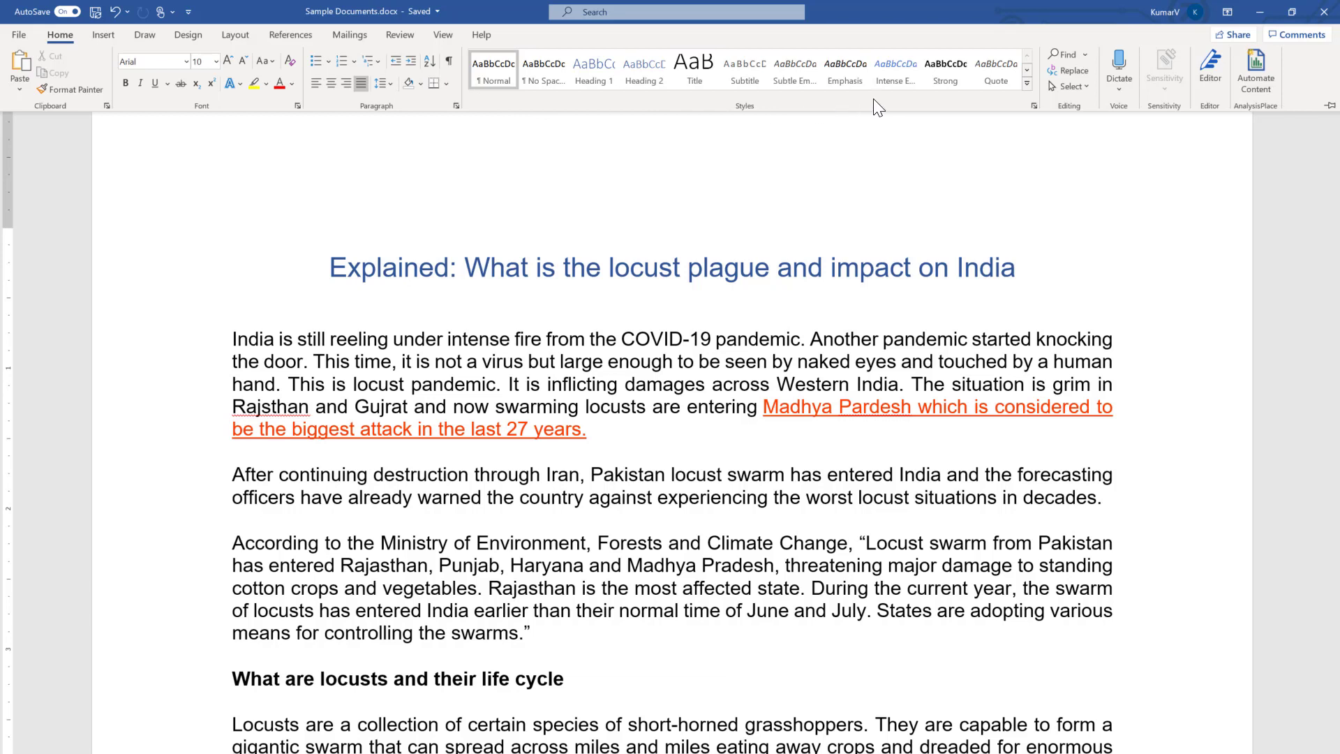
right_click(874, 100)
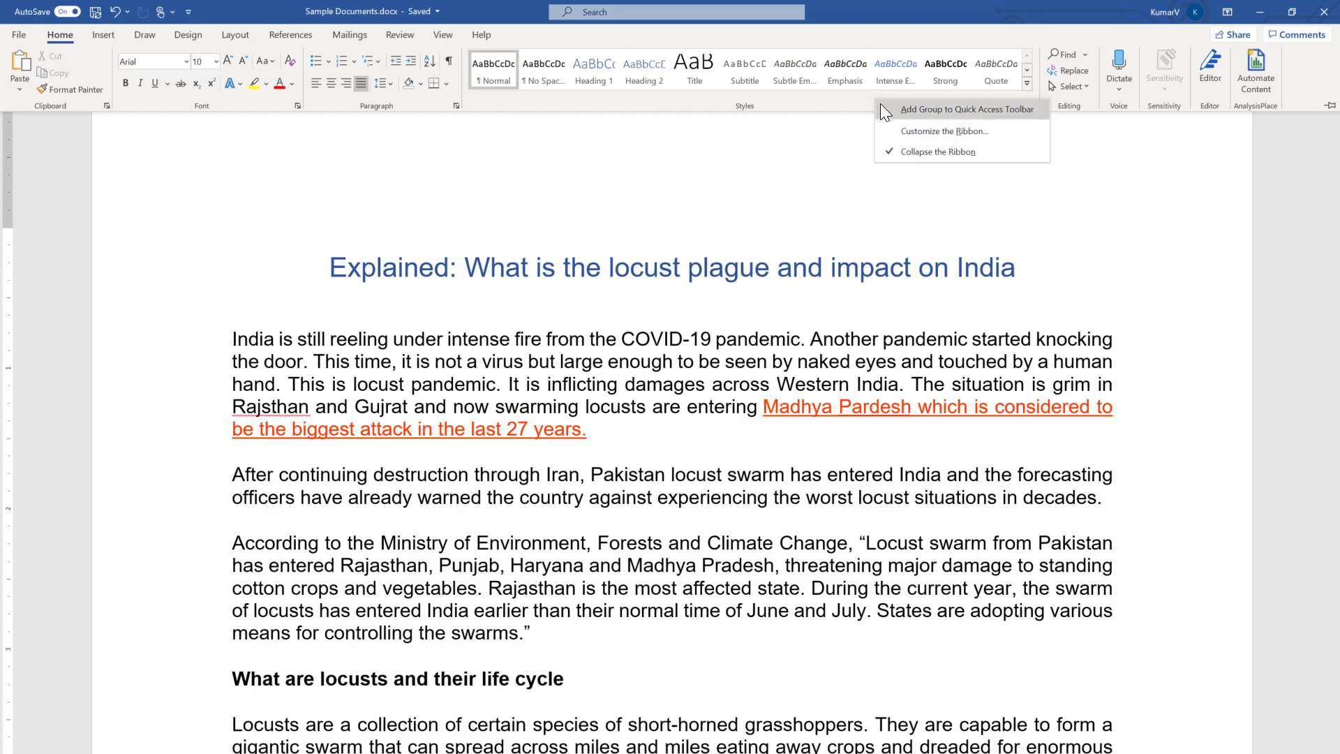
click(902, 151)
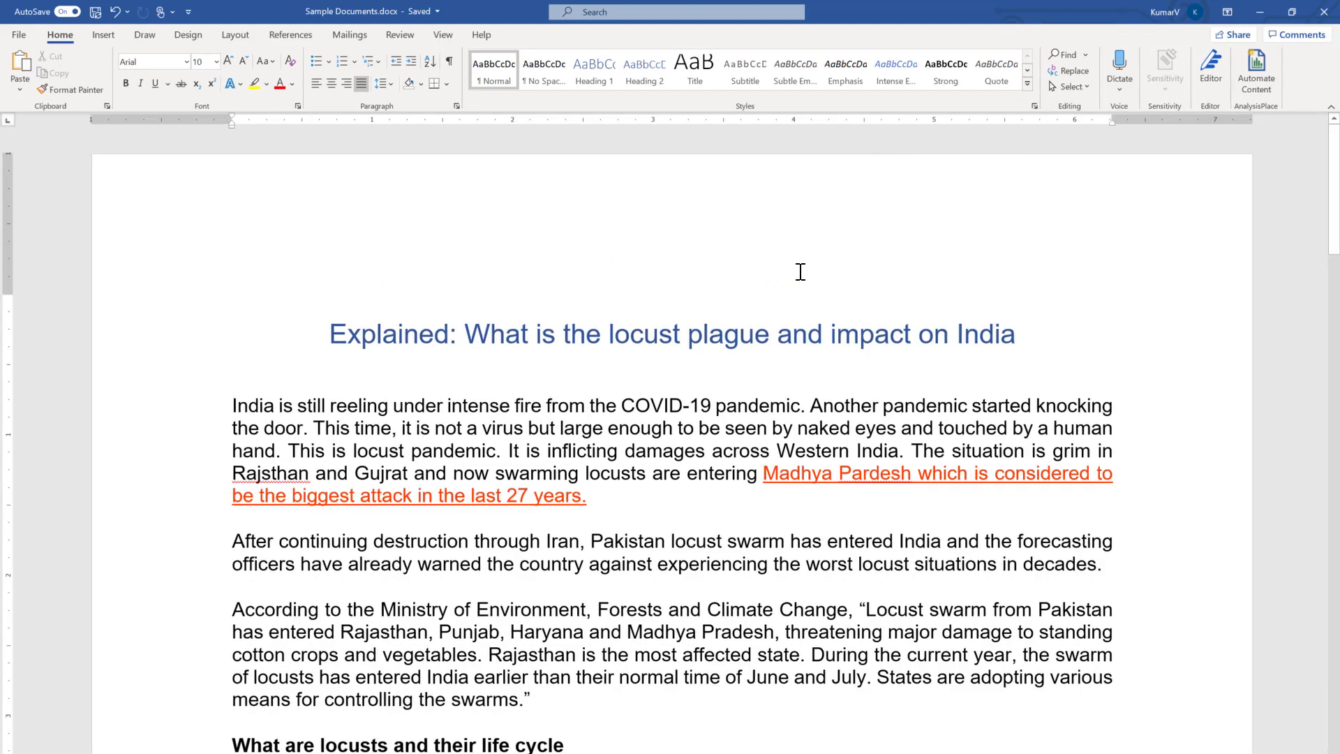
key(ctrl+F1)
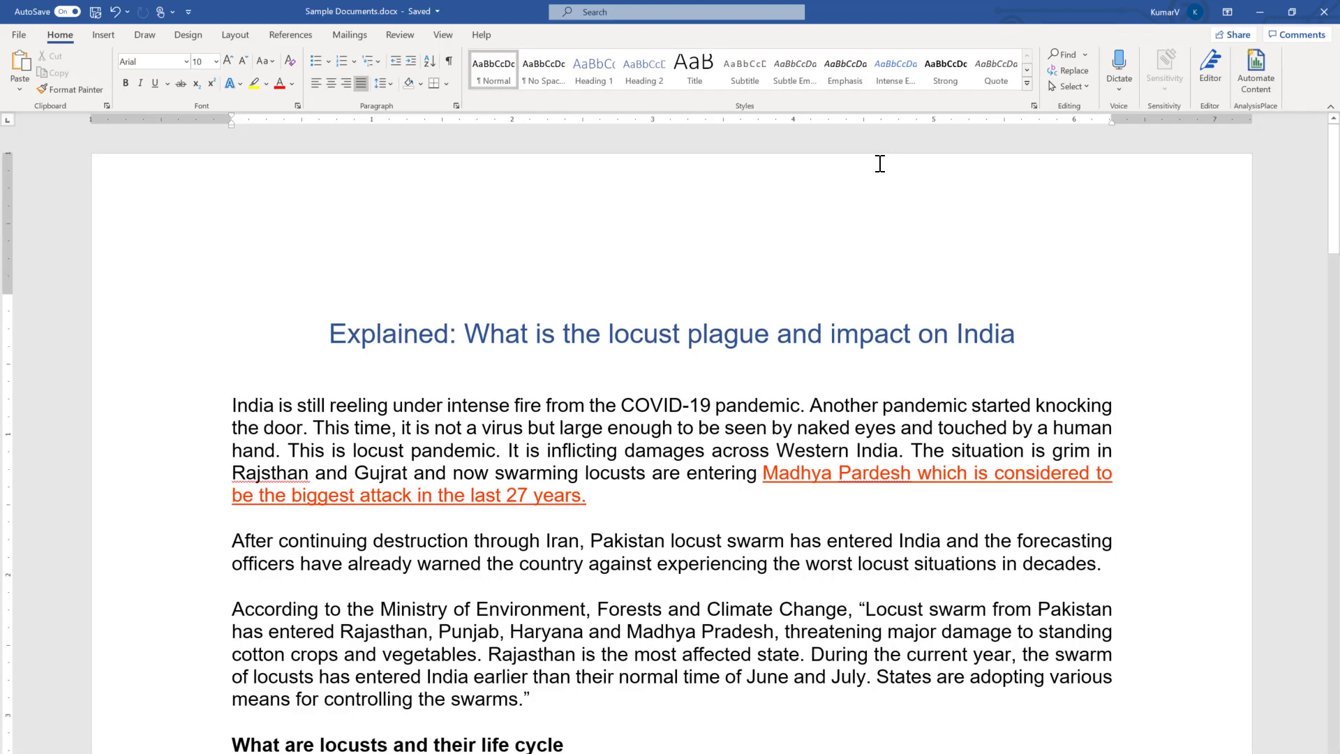
key(ctrl+F1)
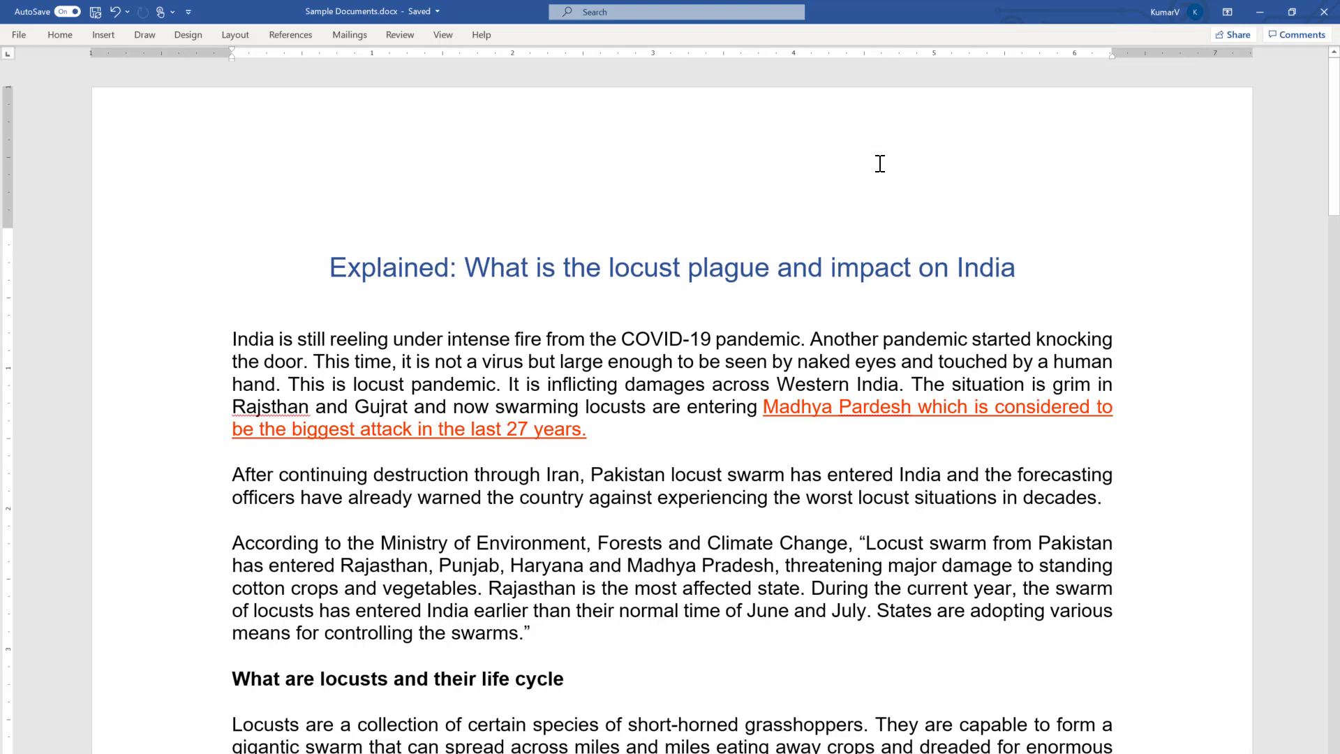
key(ctrl+F1)
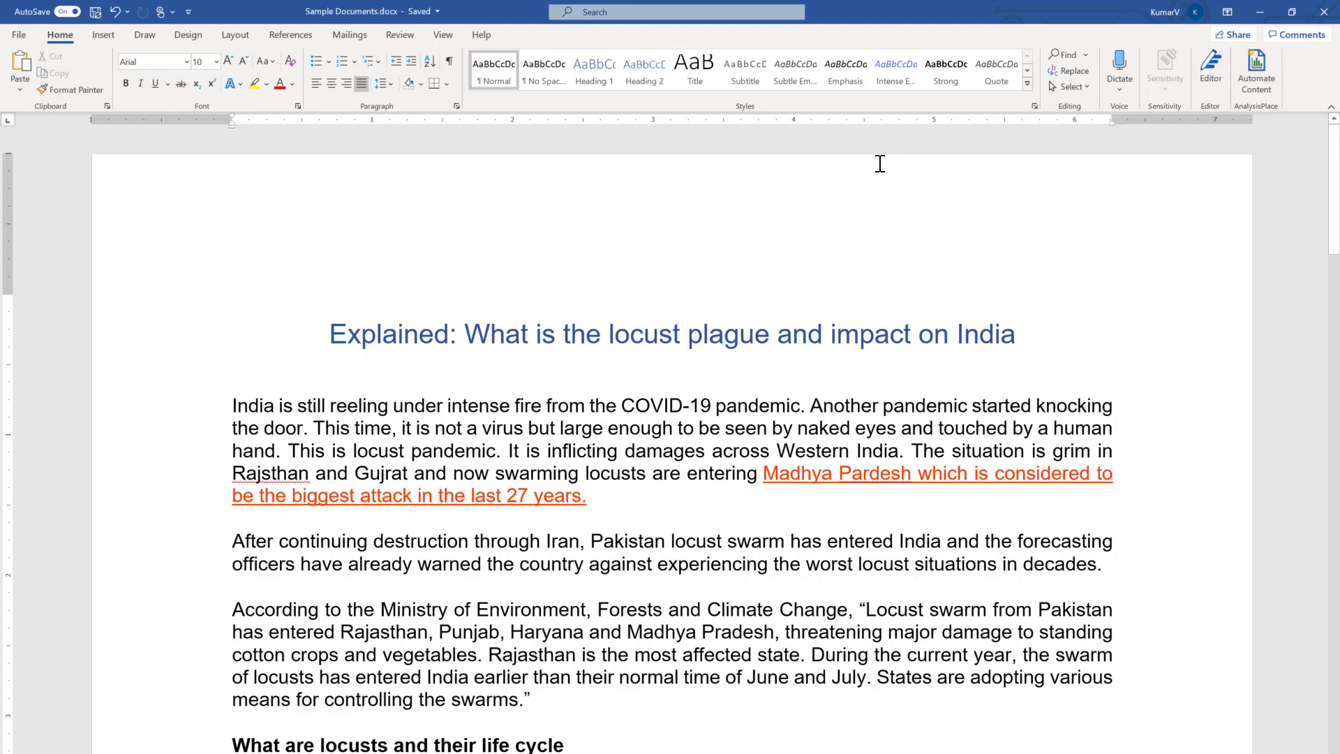
Set Ribbon Display Options to Show Tabs, then back to Show Tabs and Commands
click(1228, 12)
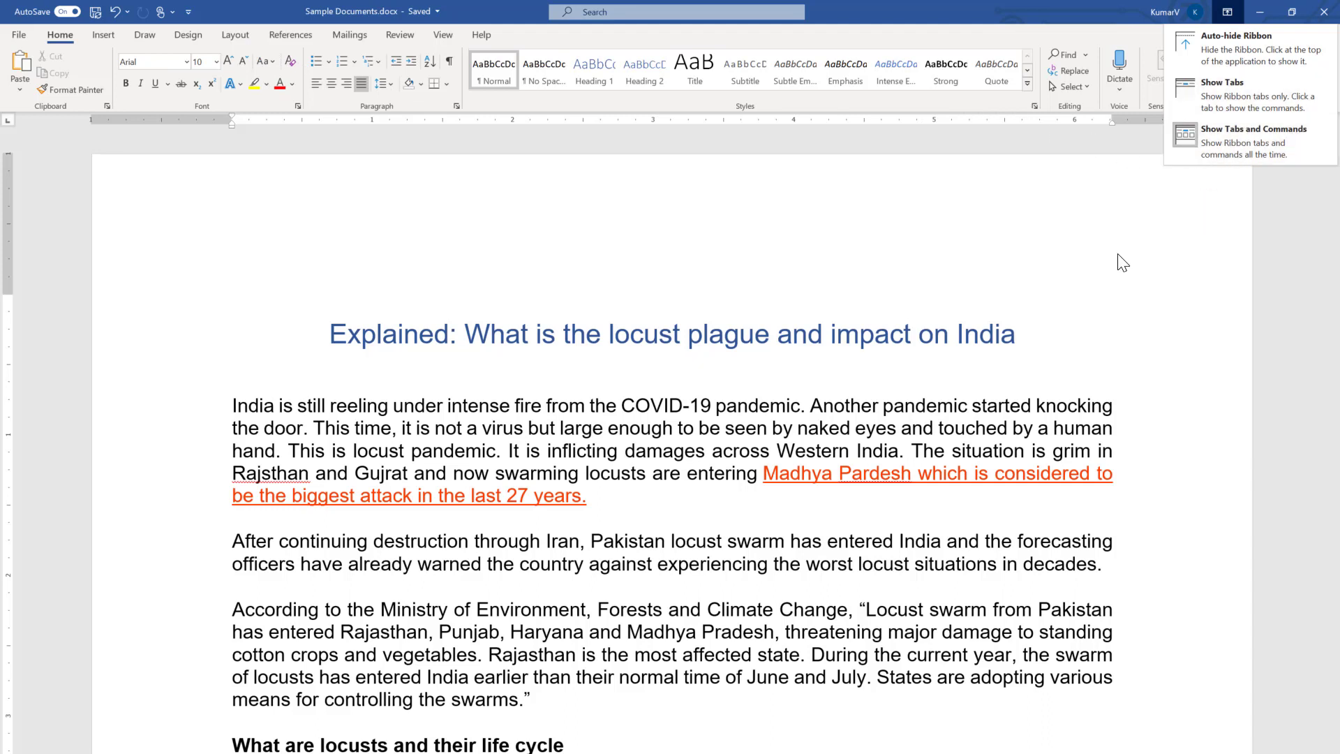
click(1229, 101)
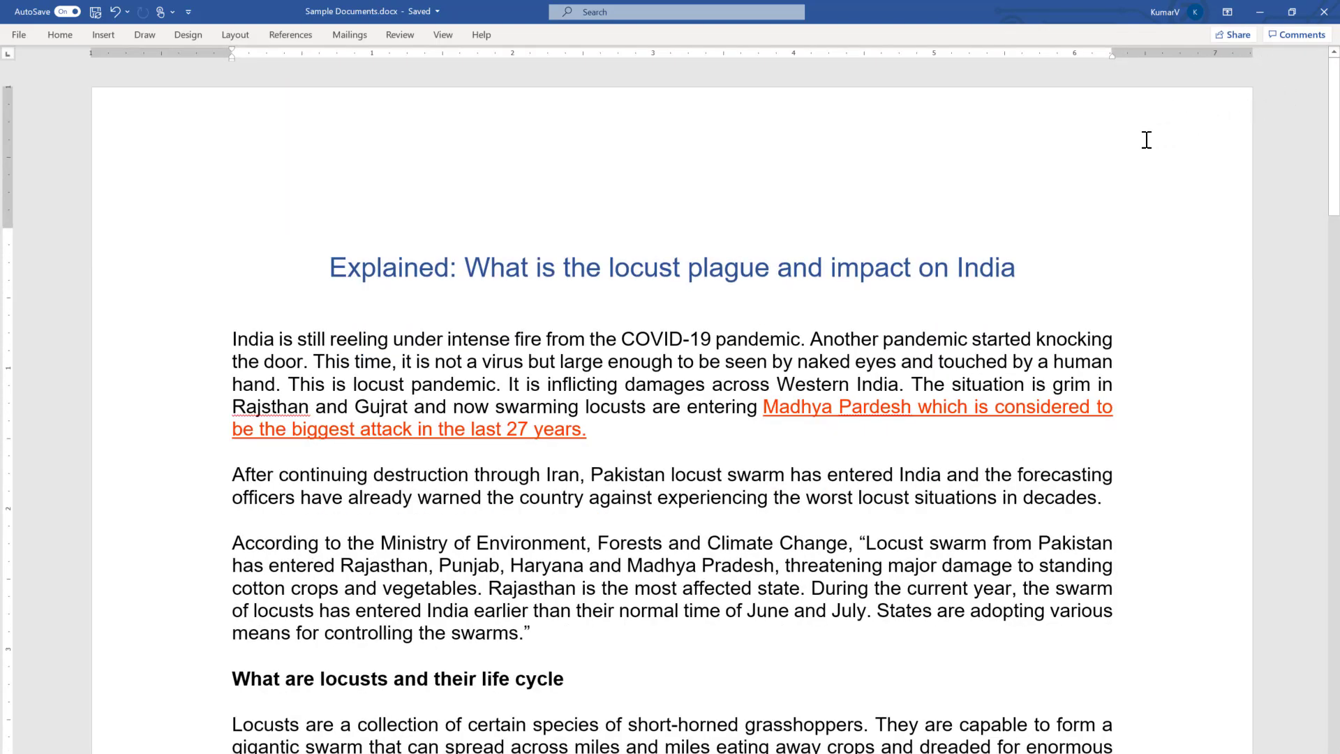
click(1228, 14)
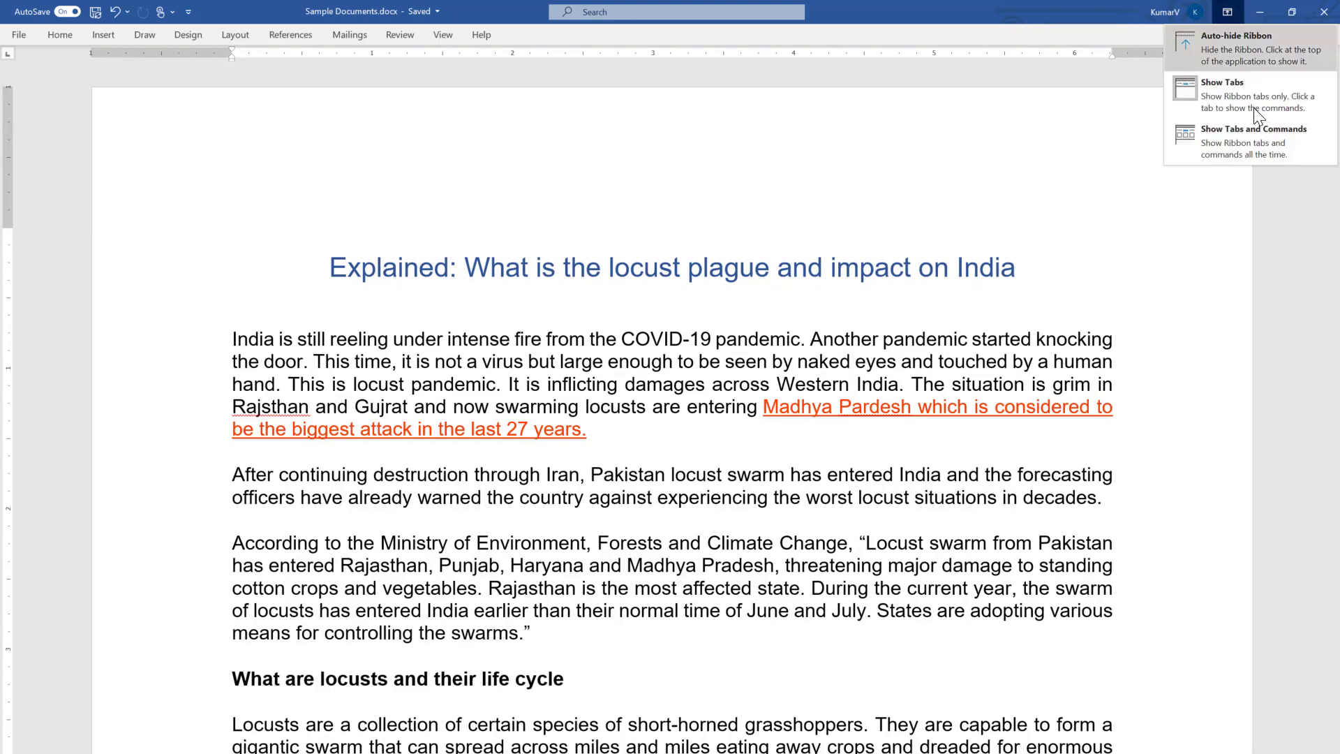
click(1228, 144)
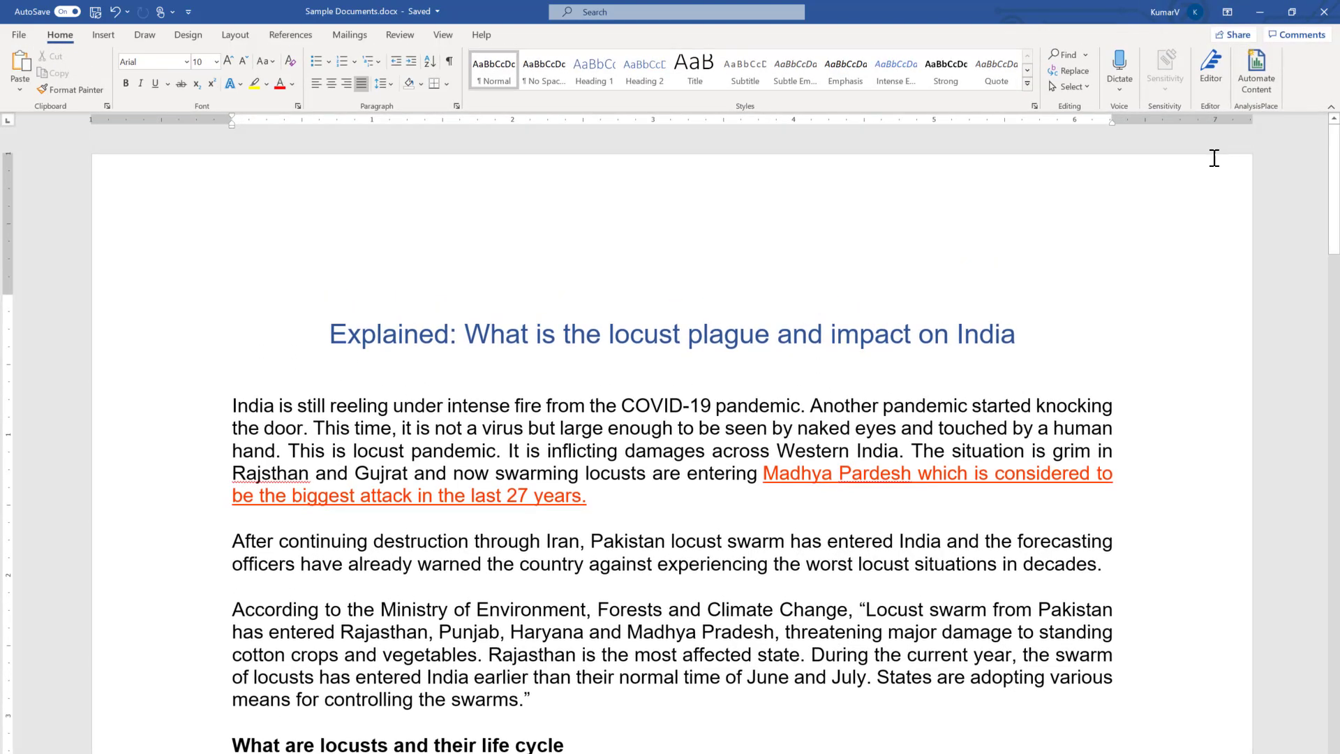
Collapse the ribbon to Show Tabs and toggle its commands with Ctrl+F1 twice
click(1228, 12)
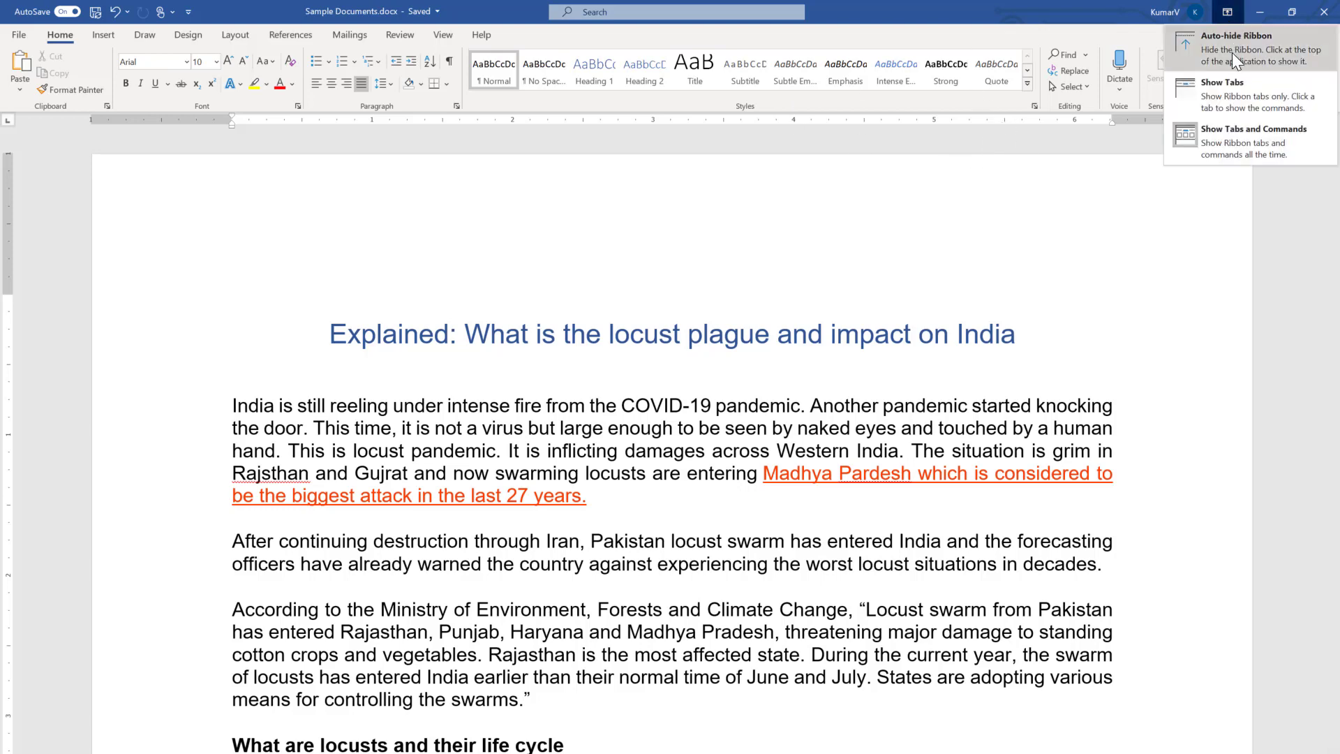
click(1233, 94)
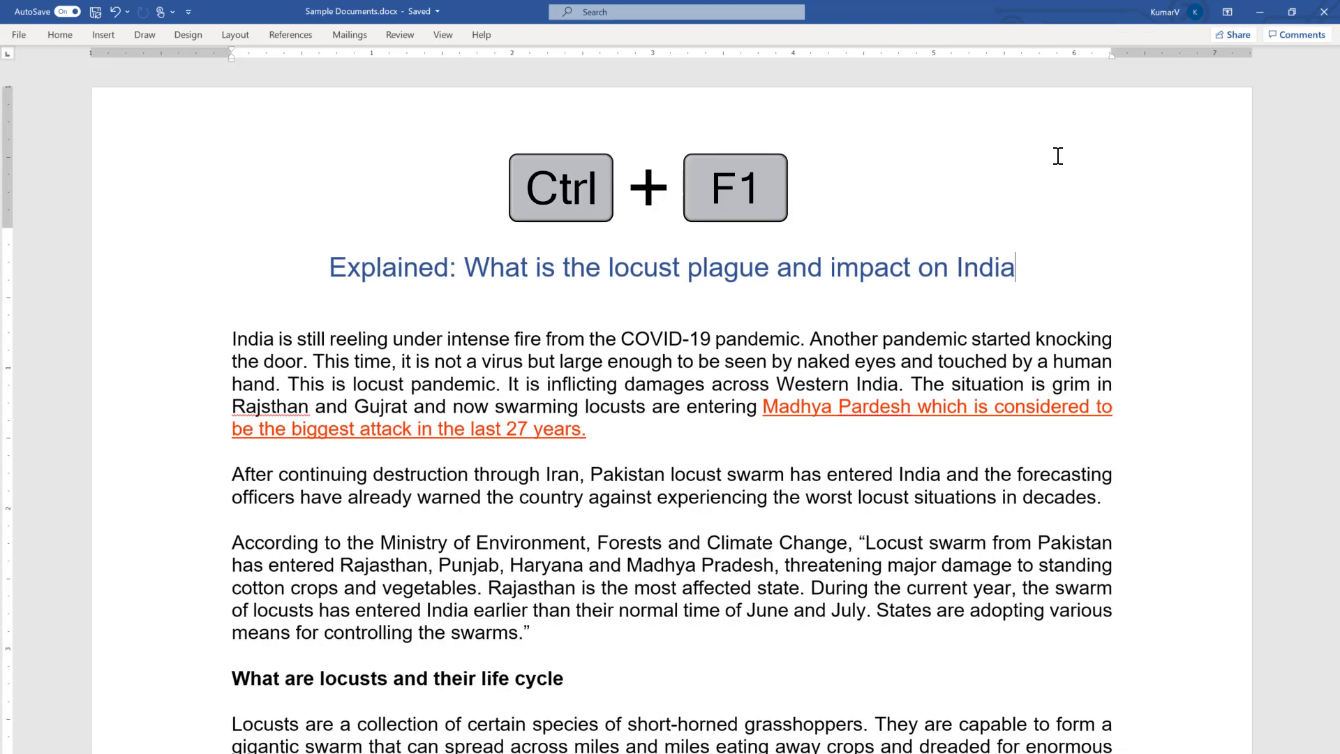
key(ctrl+F1)
key(ctrl+F1)
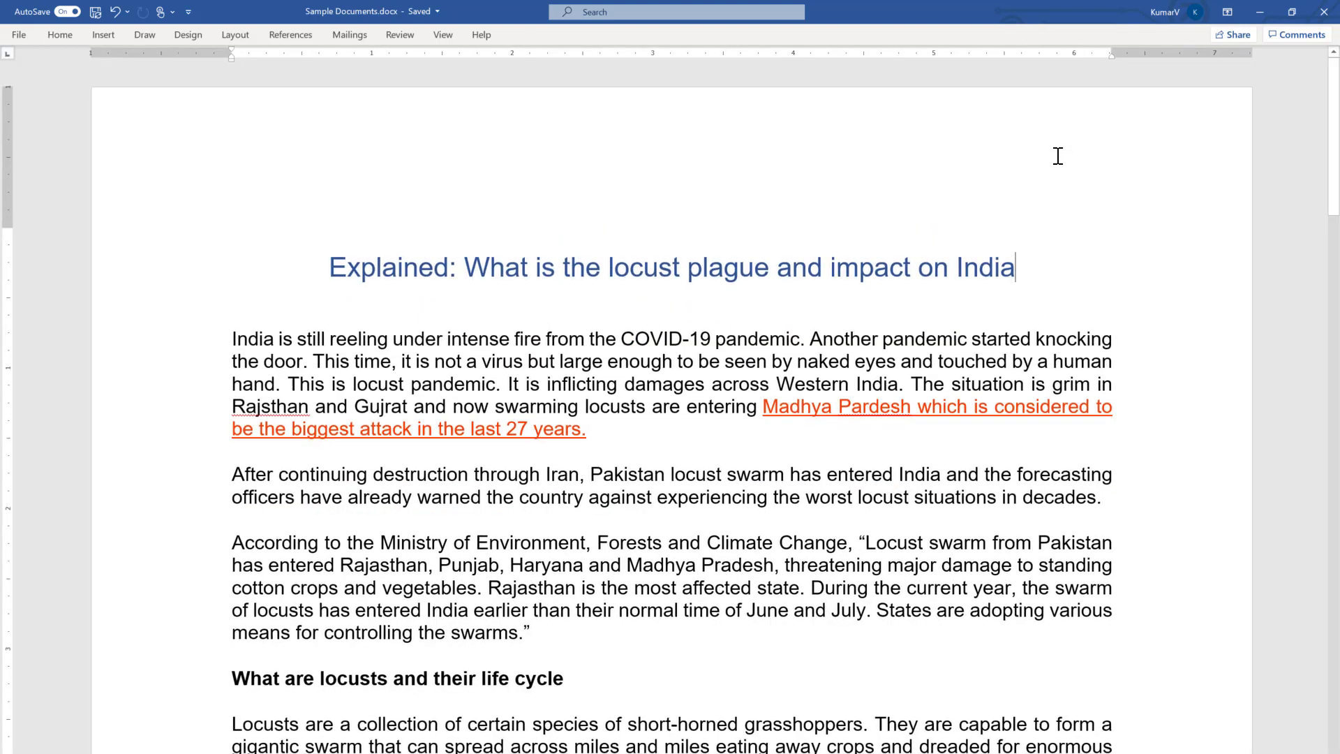
key(ctrl+F1)
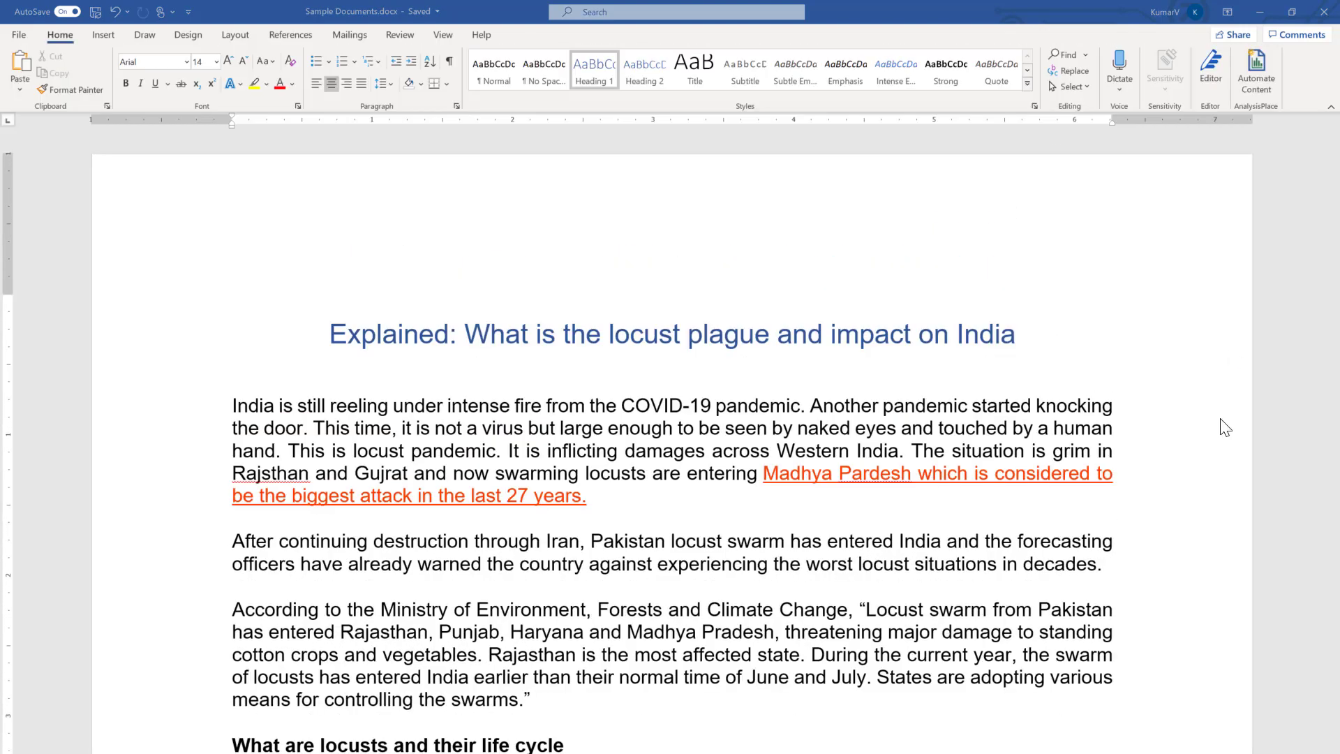
Choose Auto-hide Ribbon, then twice peek at the hidden ribbon and dismiss it
click(1226, 12)
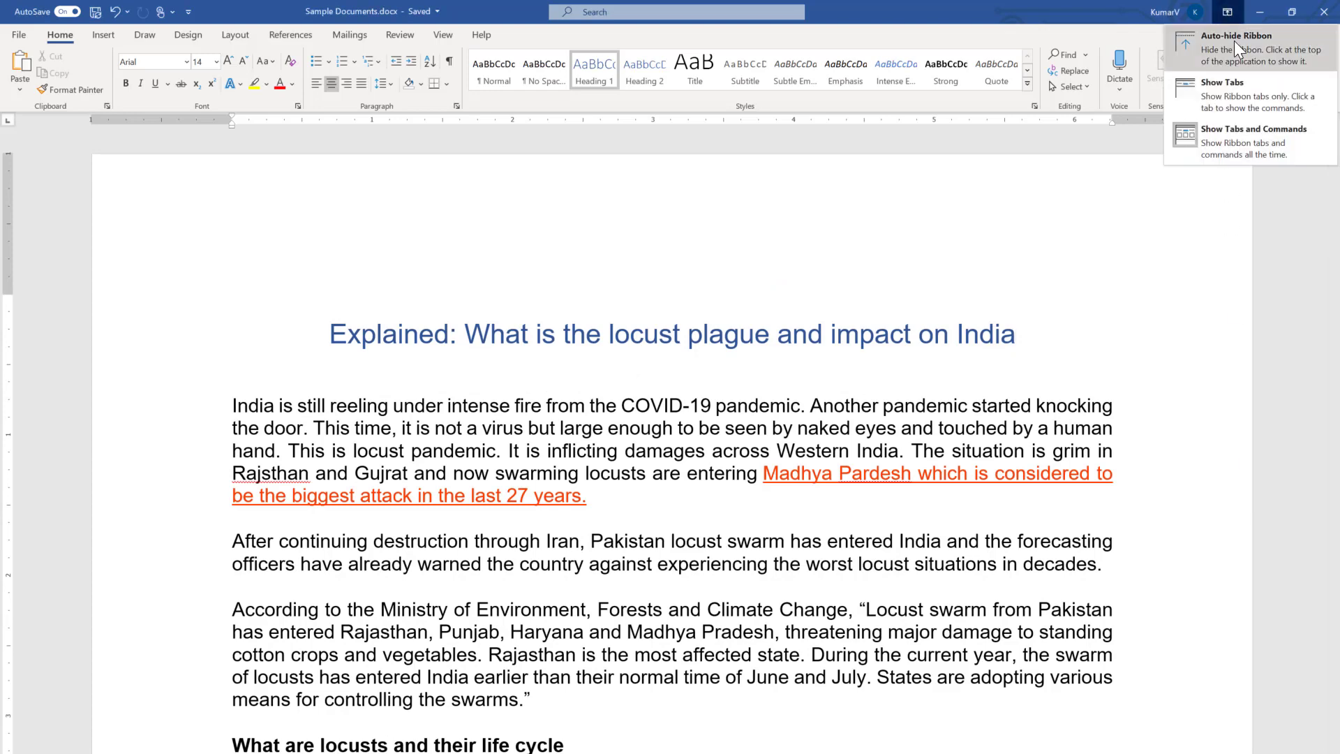
click(1234, 41)
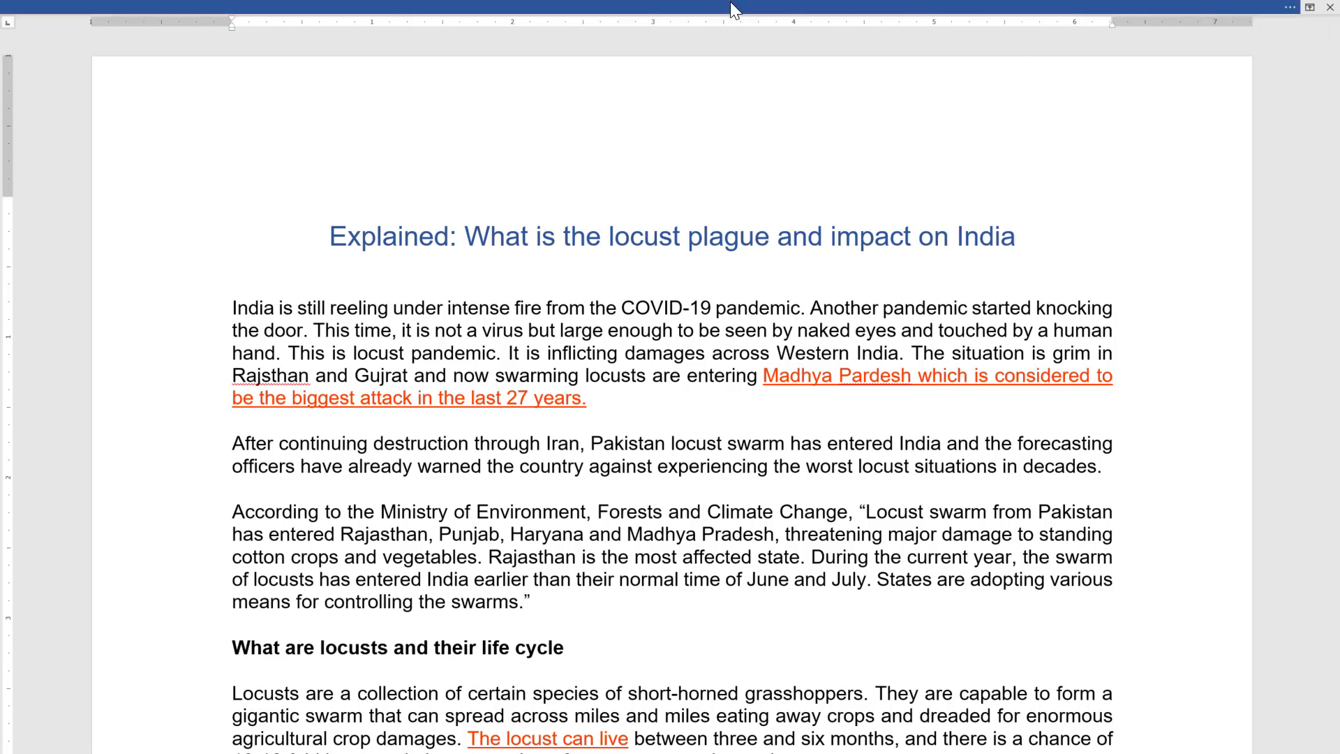
click(1289, 7)
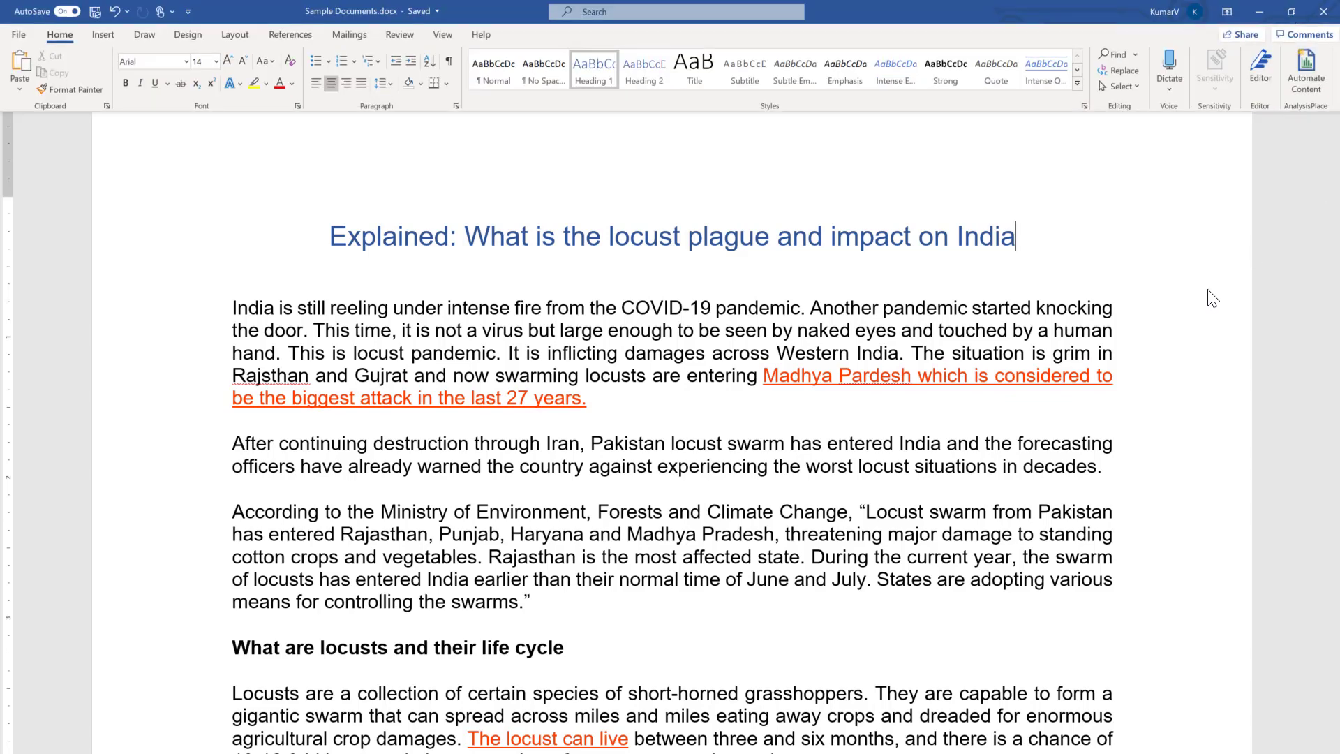
click(982, 311)
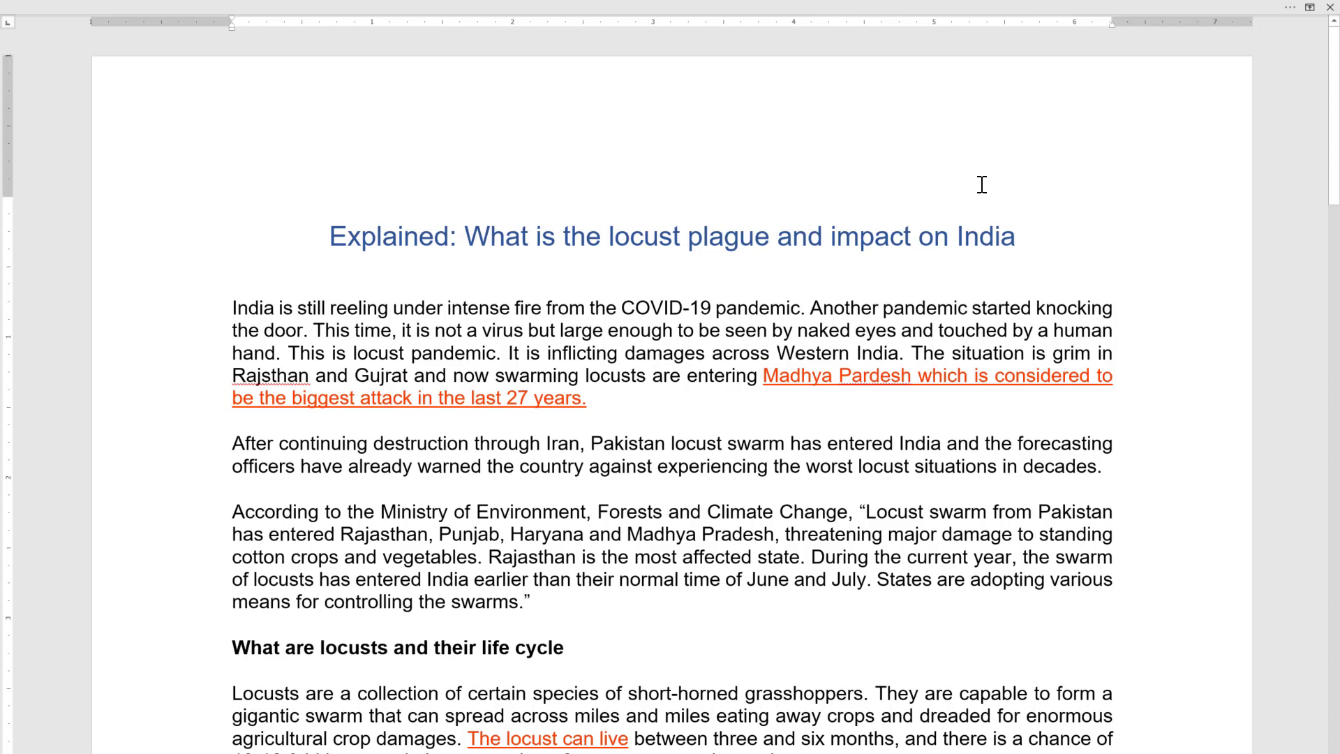
click(1293, 8)
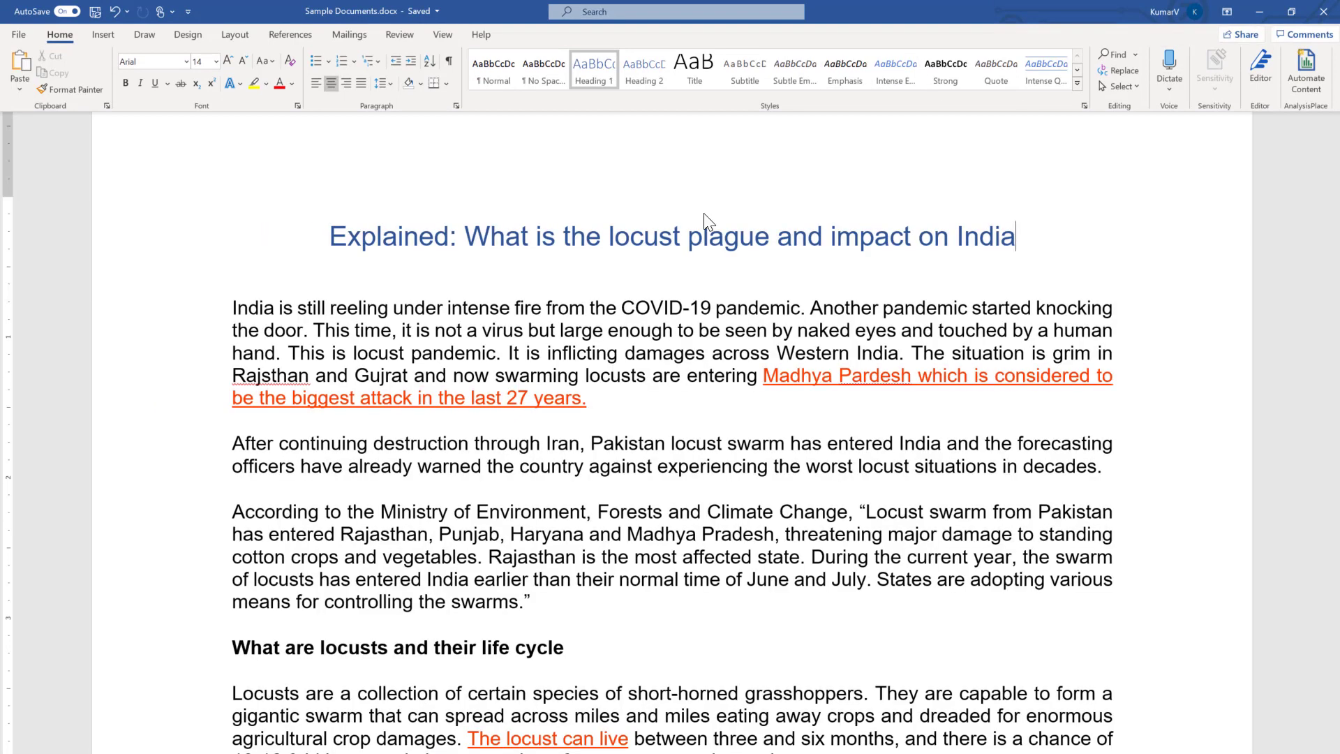
click(704, 212)
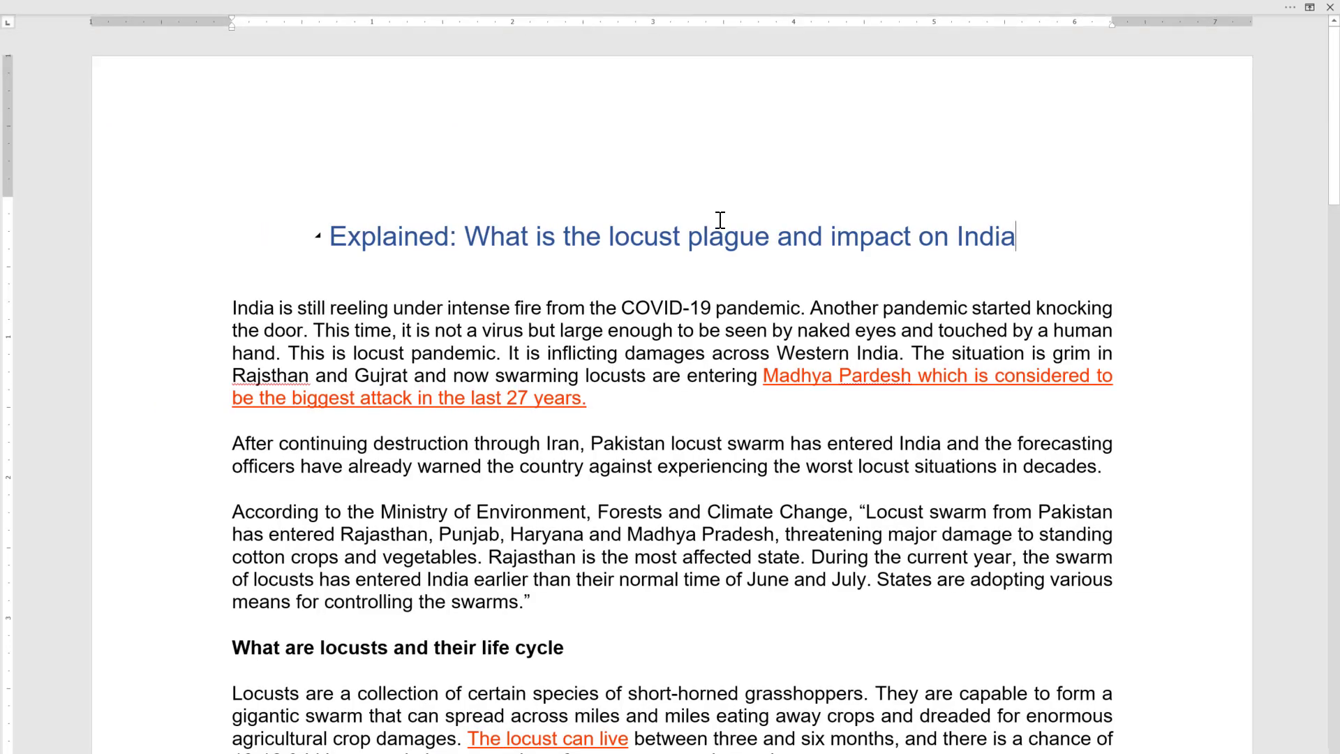
Switch Ribbon Display Options to Show Tabs, then to Show Tabs and Commands
click(1311, 9)
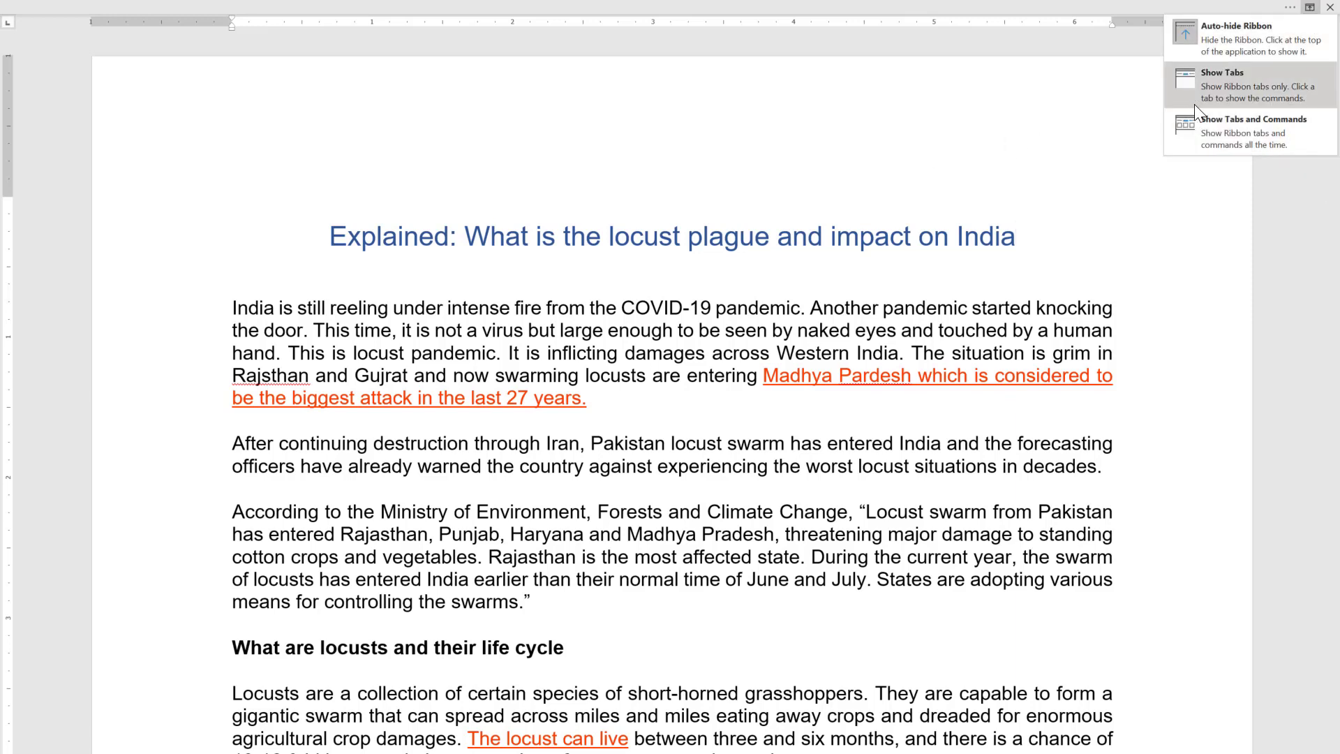
click(1221, 91)
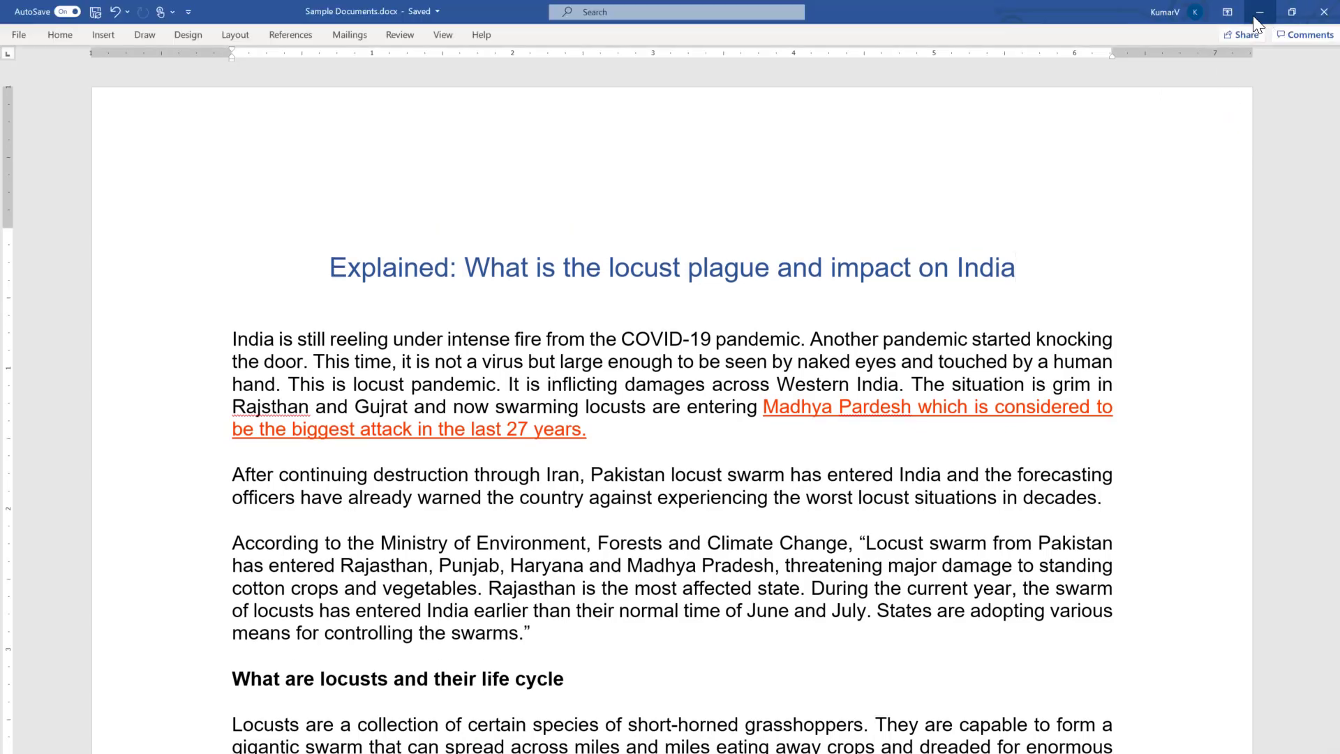
click(1228, 12)
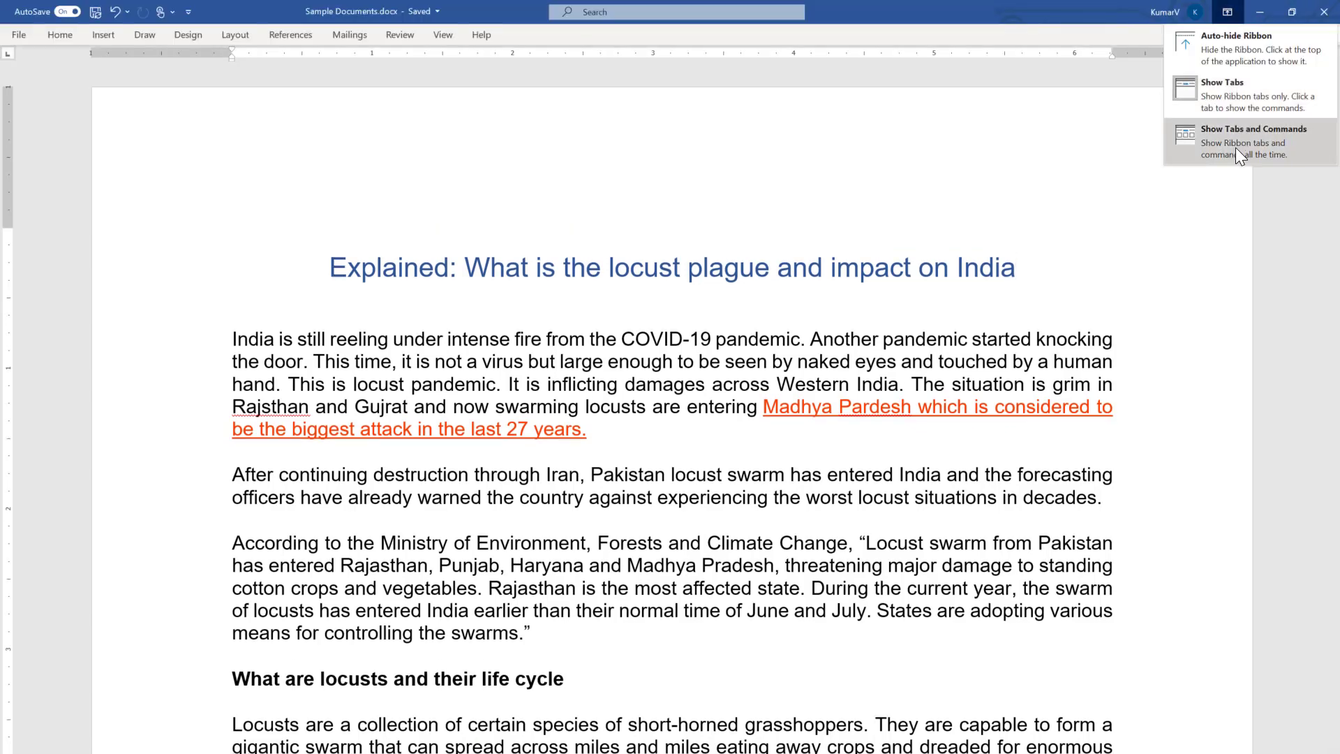
click(1235, 148)
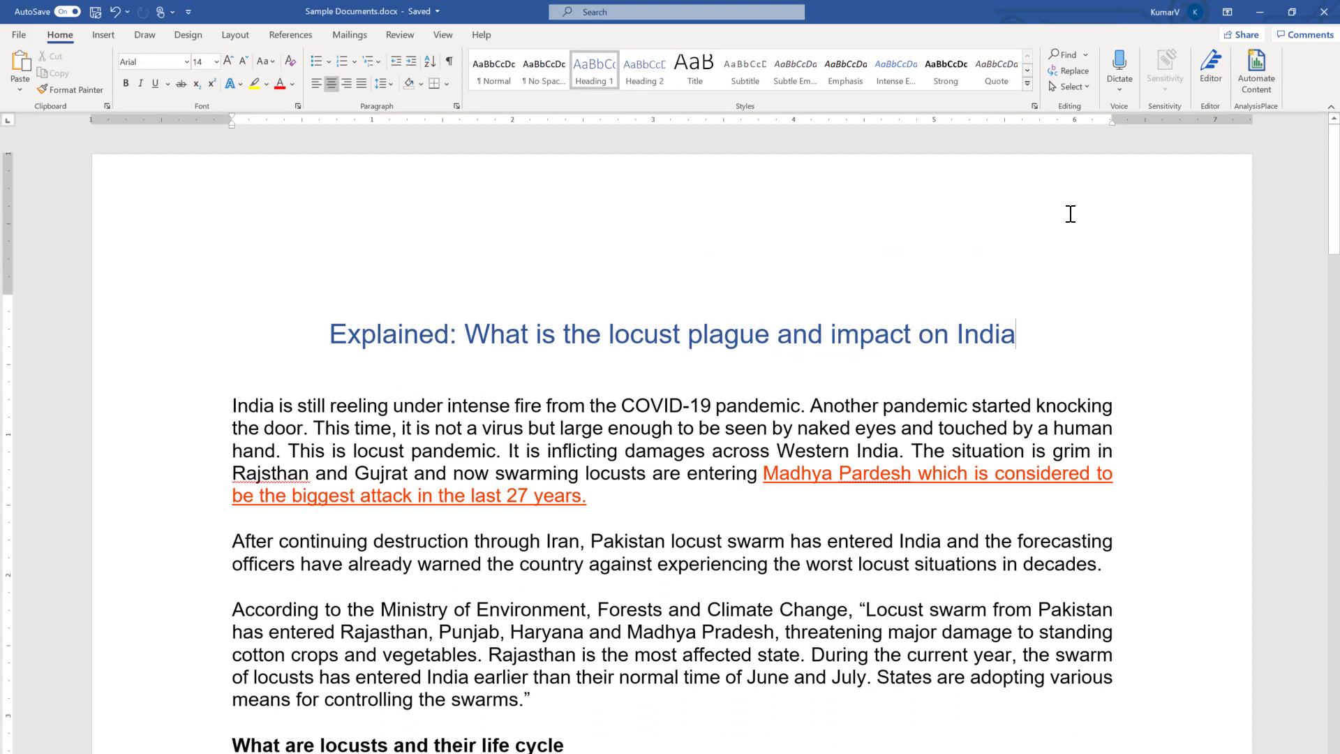